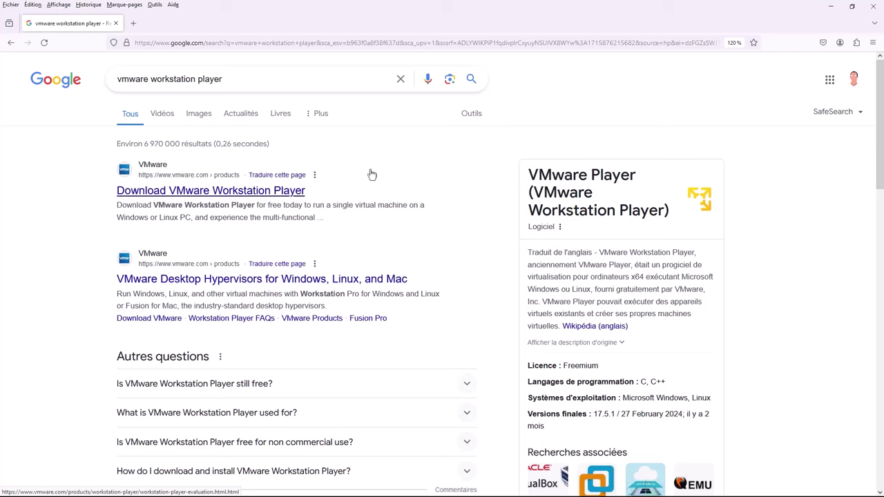
Try downloading VMware Workstation 17 Player for Windows and dismiss the translate offer.
click(257, 193)
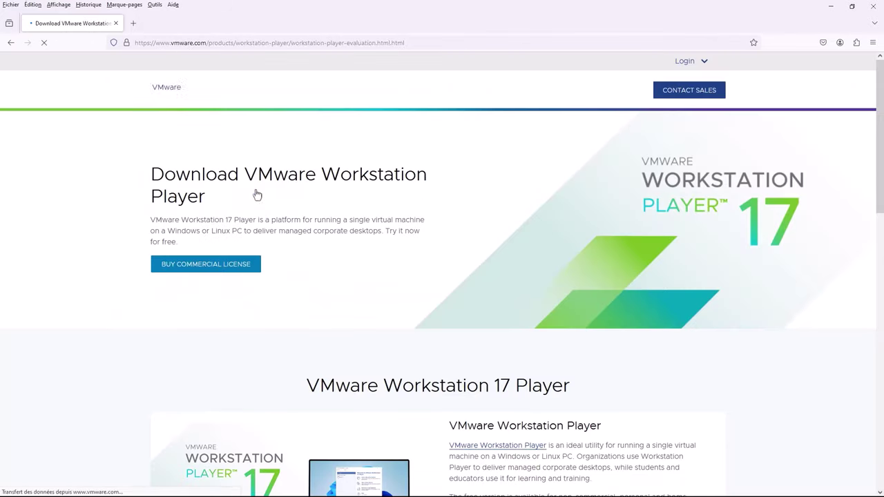
scroll(433, 195, down, 5)
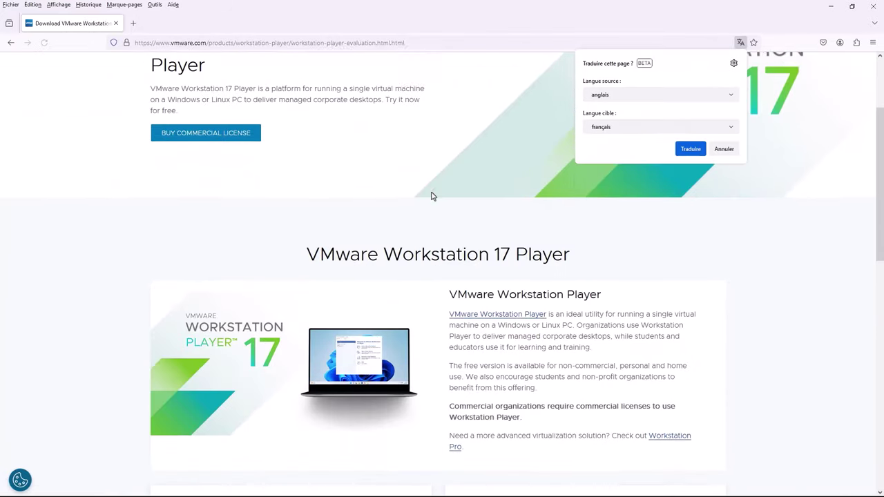
scroll(434, 197, down, 1)
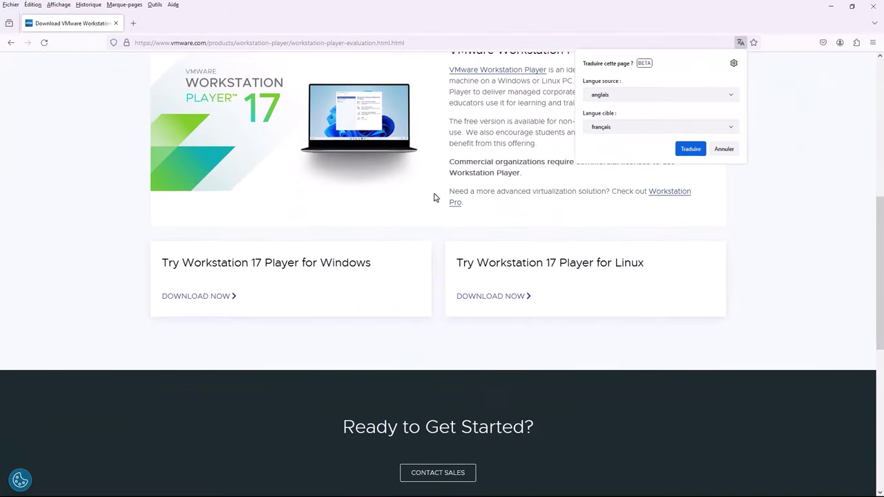
click(208, 303)
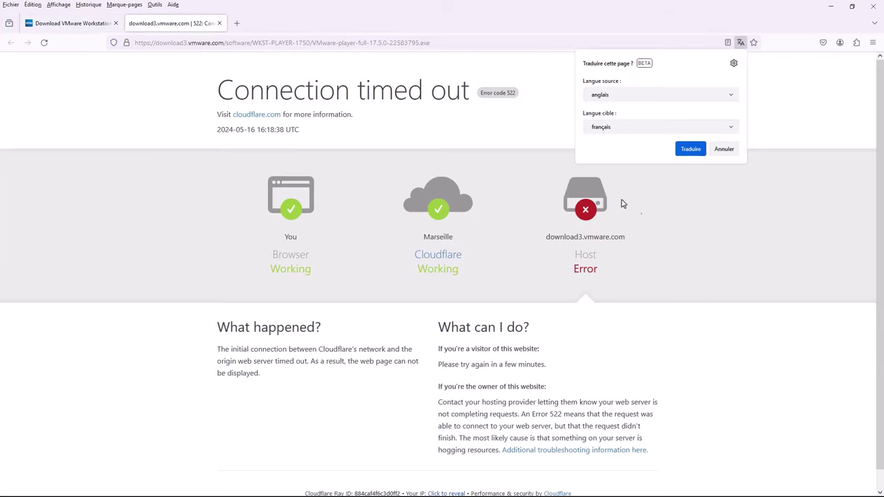
click(725, 149)
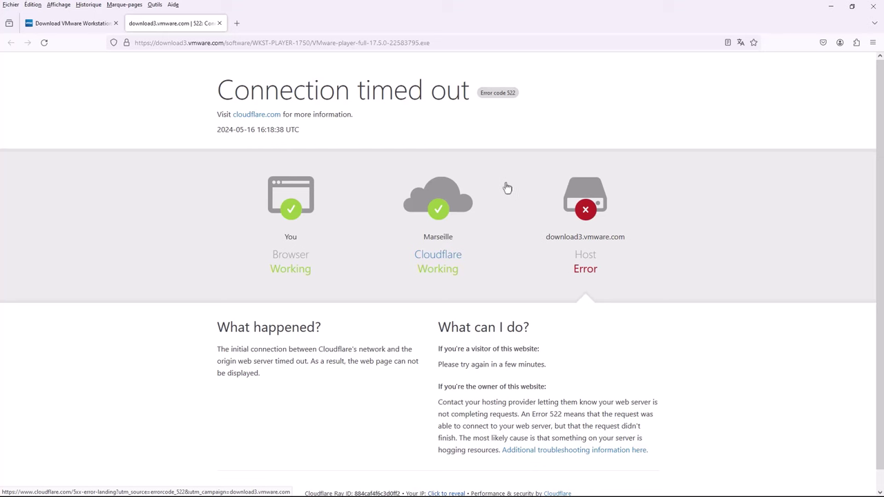
Search the web for 'virtualbox' in a new tab and open the official virtualbox.org site.
click(236, 23)
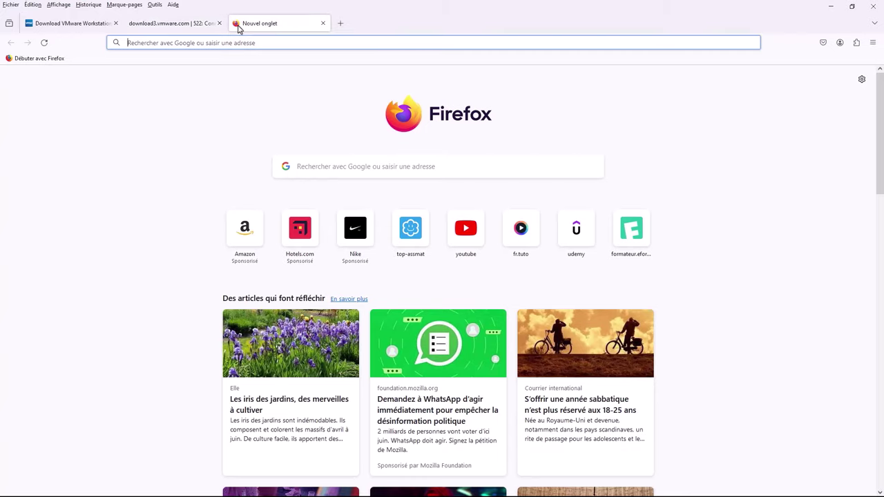
text(virt)
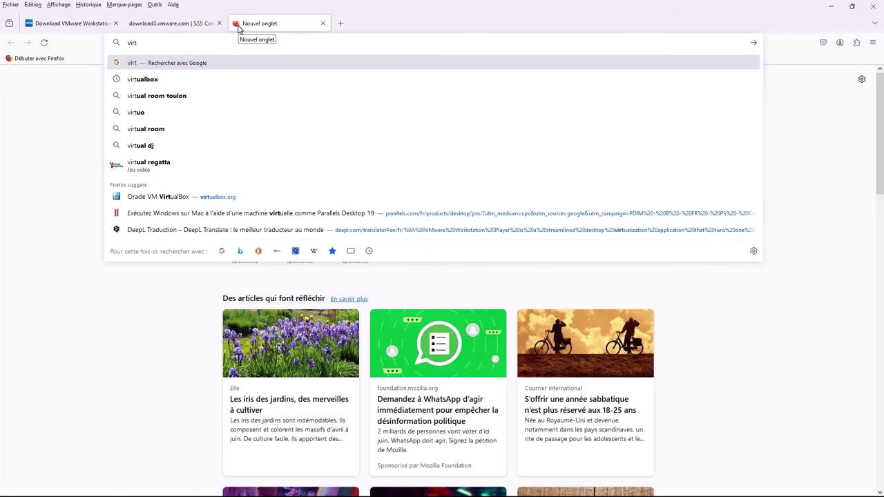
text(ul)
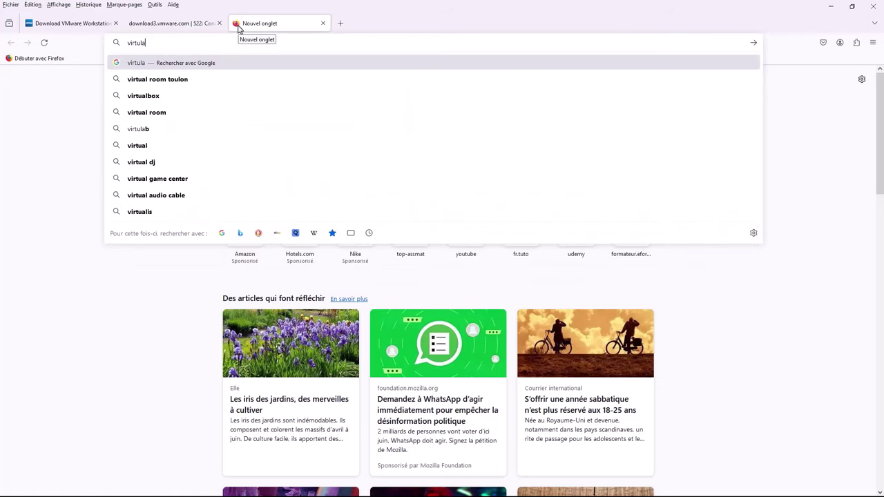
key(BackSpace)
text(ualbox)
key(Return)
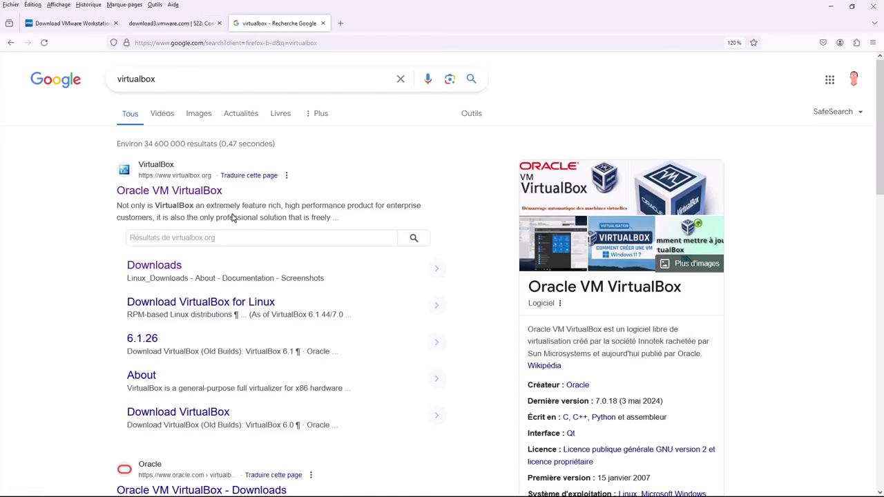
click(186, 198)
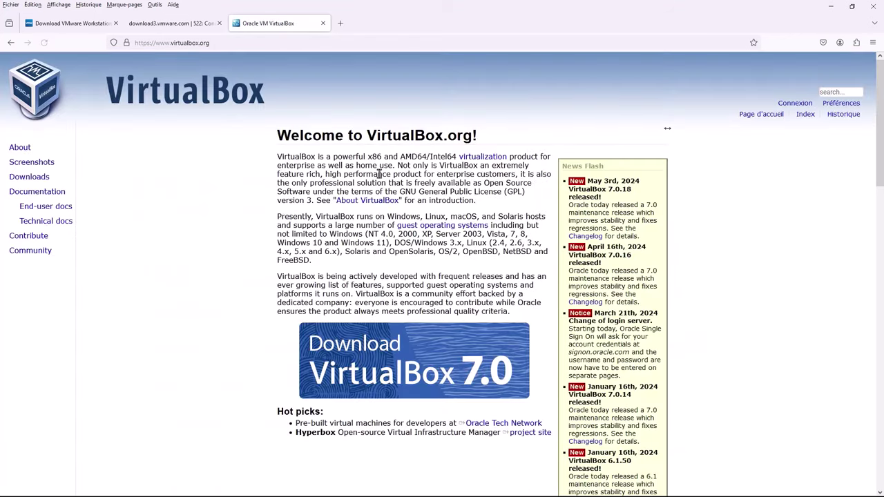
scroll(380, 173, down, 3)
scroll(470, 161, up, 3)
Download the VirtualBox 7.0.18 Windows hosts installer and show it in Téléchargements.
click(396, 353)
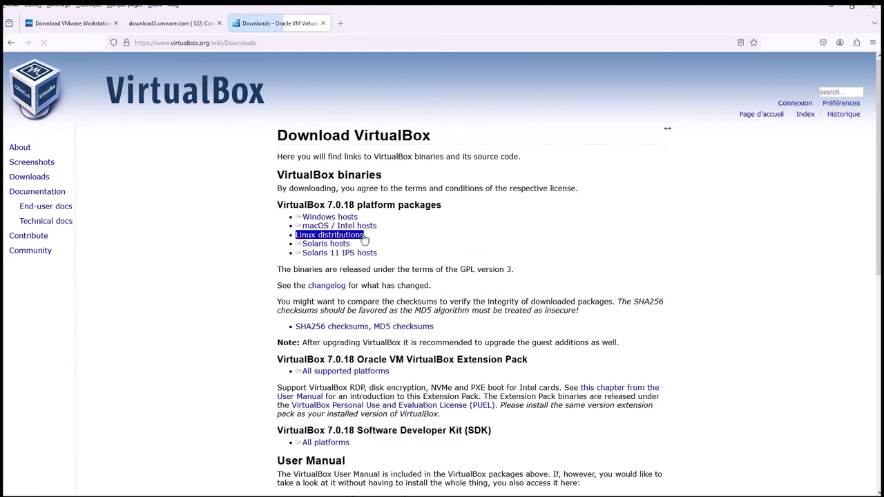
click(334, 220)
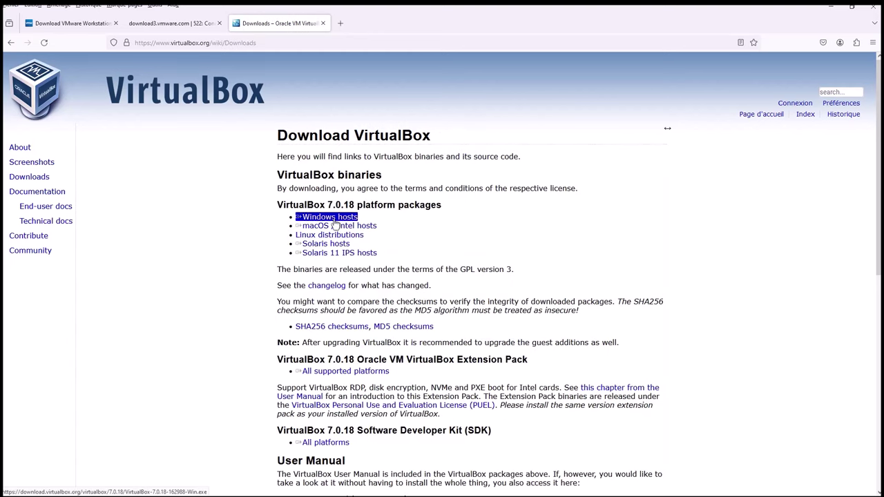
double_click(312, 206)
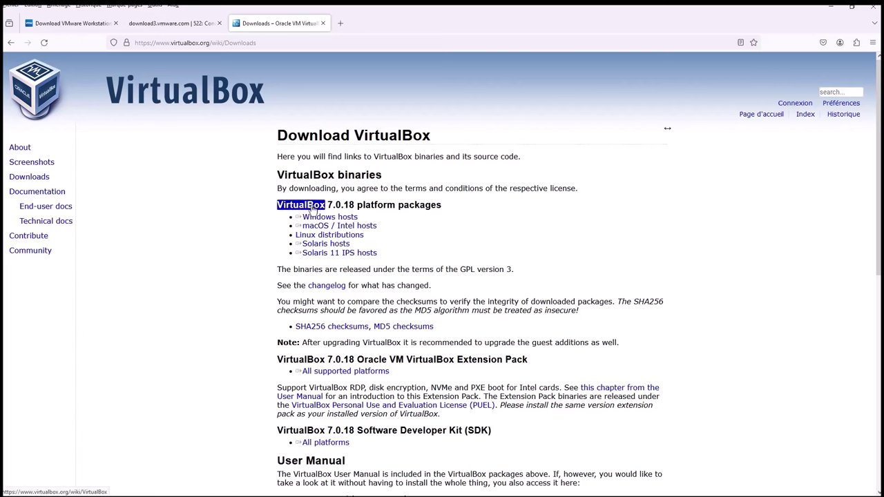
click(331, 207)
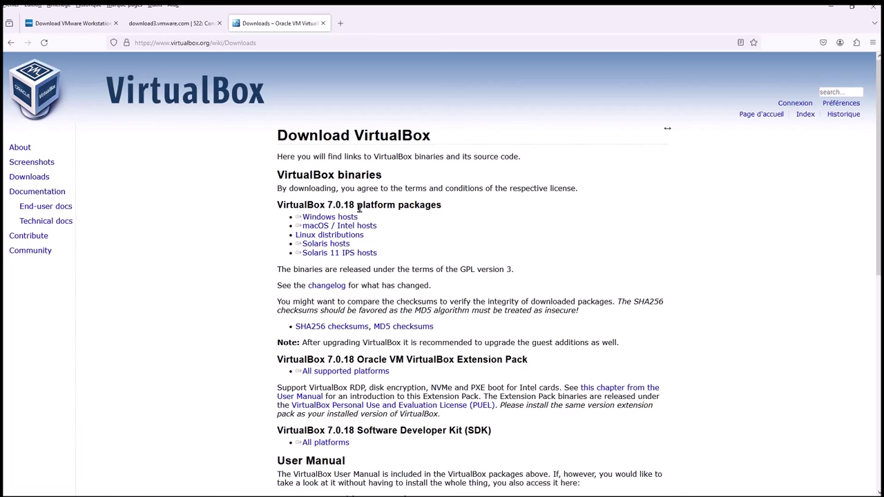
click(340, 218)
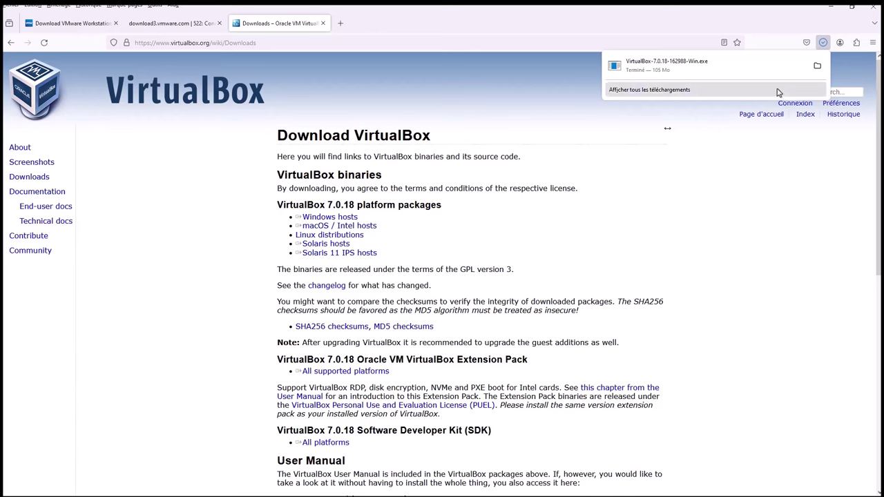
click(817, 67)
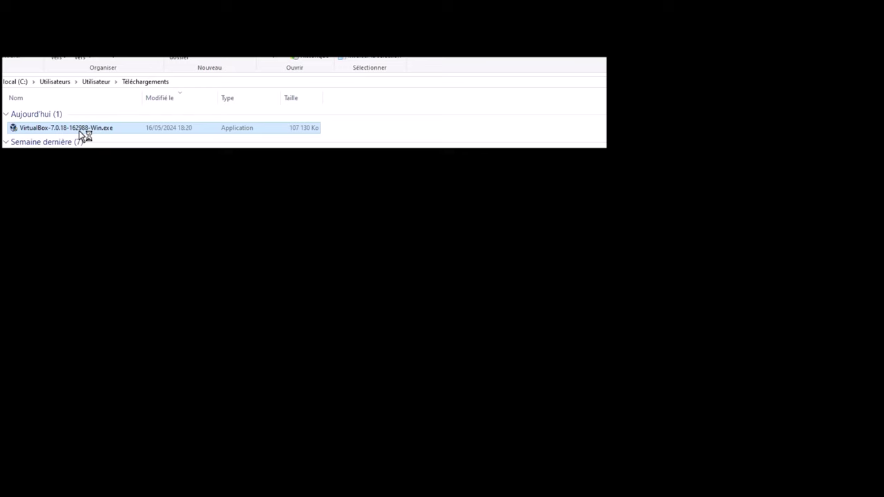
Launch VirtualBox setup with default features, accepting the network and Python dependency warnings.
double_click(79, 130)
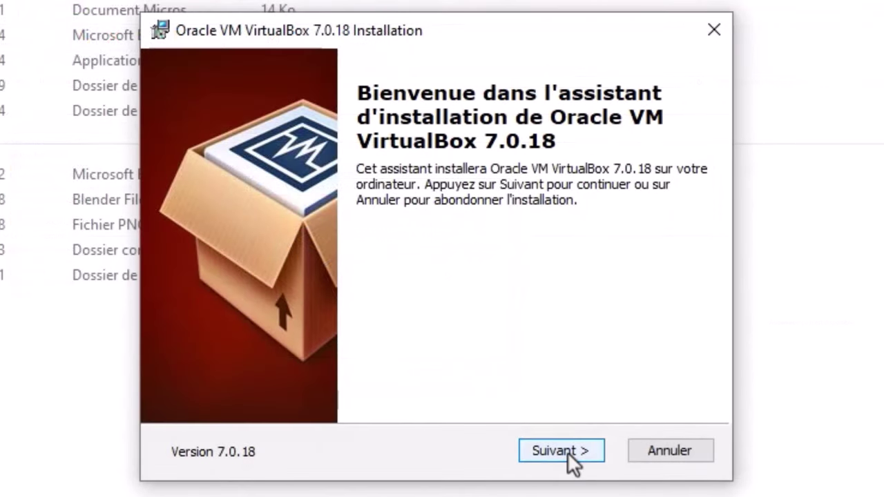
click(567, 452)
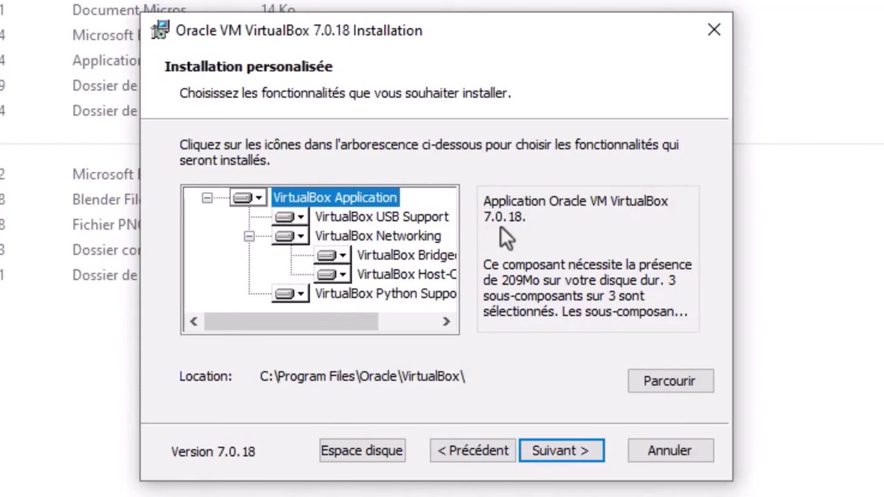
click(565, 453)
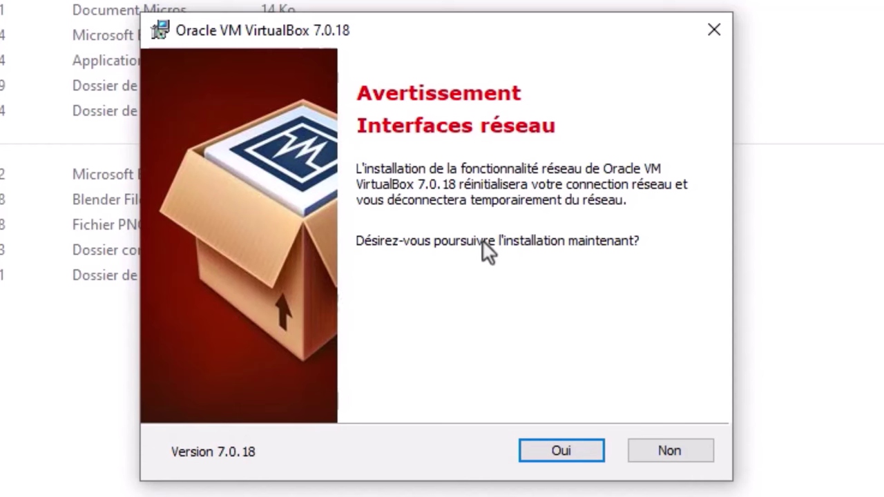
click(564, 455)
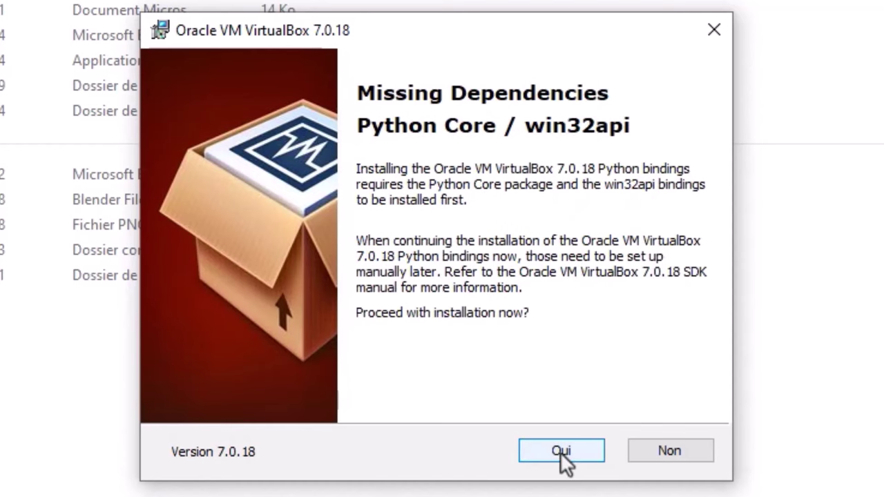
click(561, 454)
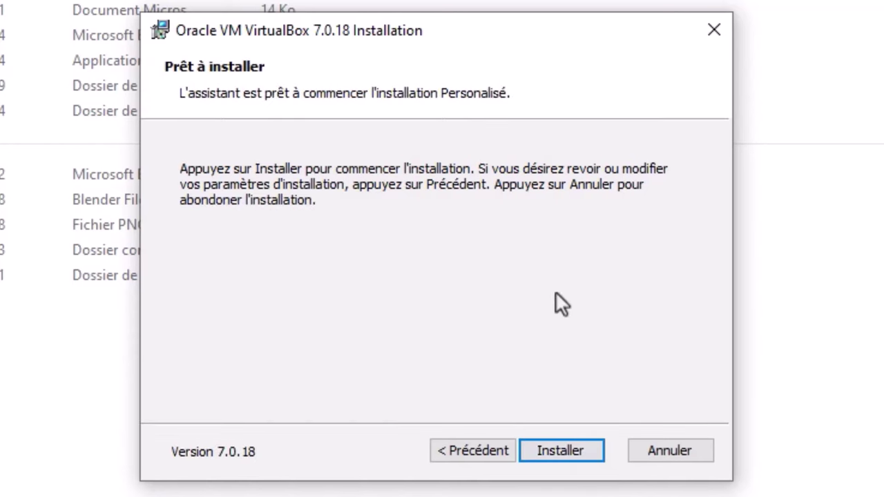
Install VirtualBox 7.0.18 and finish so the Gestionnaire de machines opens.
click(557, 450)
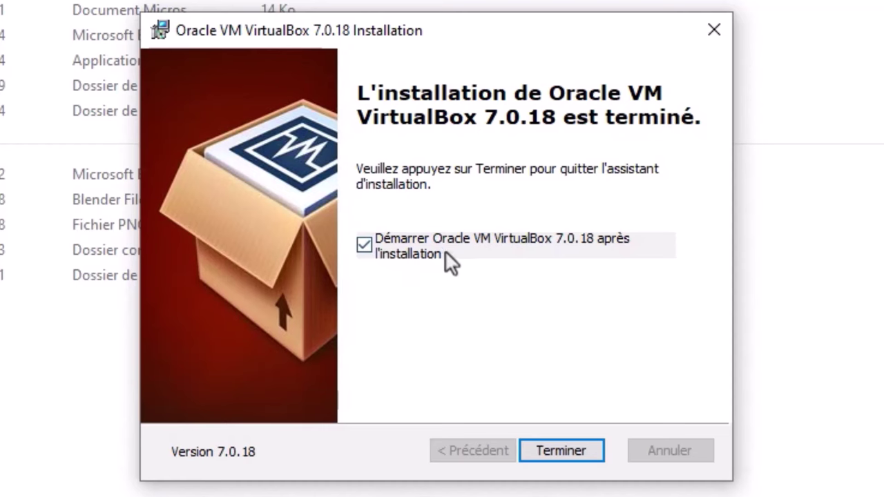
click(571, 452)
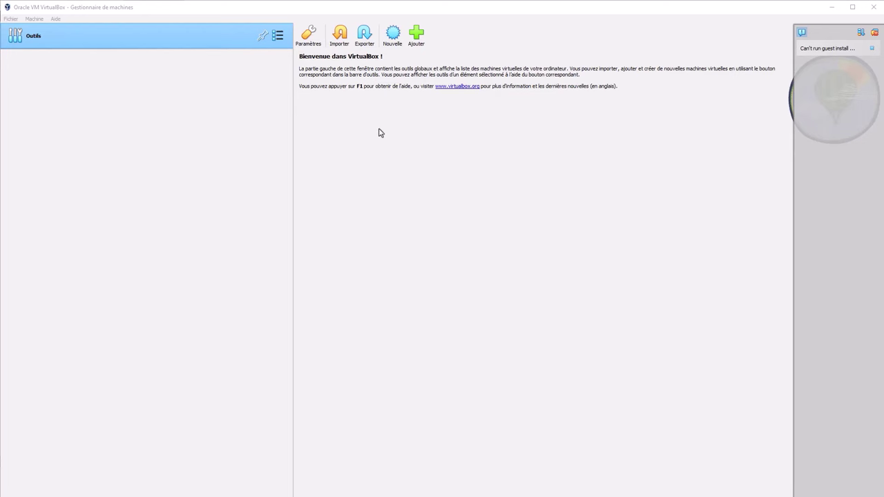
Start a new virtual machine named Linux Mint.
click(392, 35)
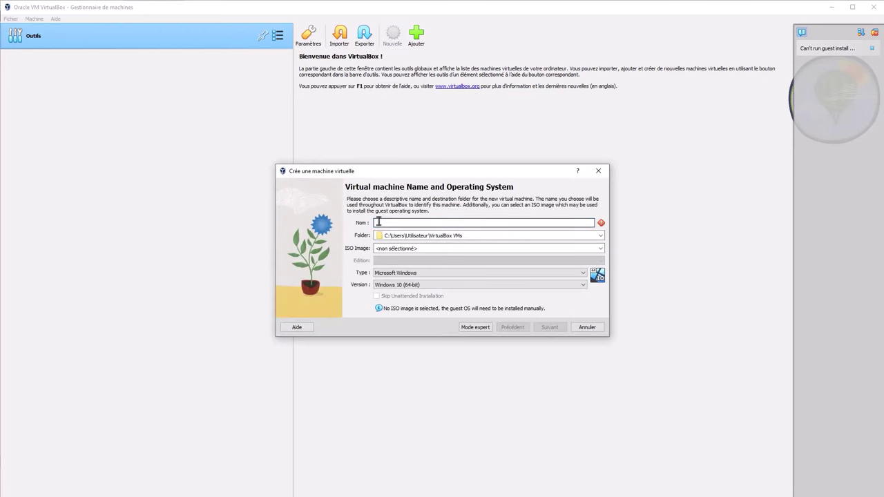
text(Linux)
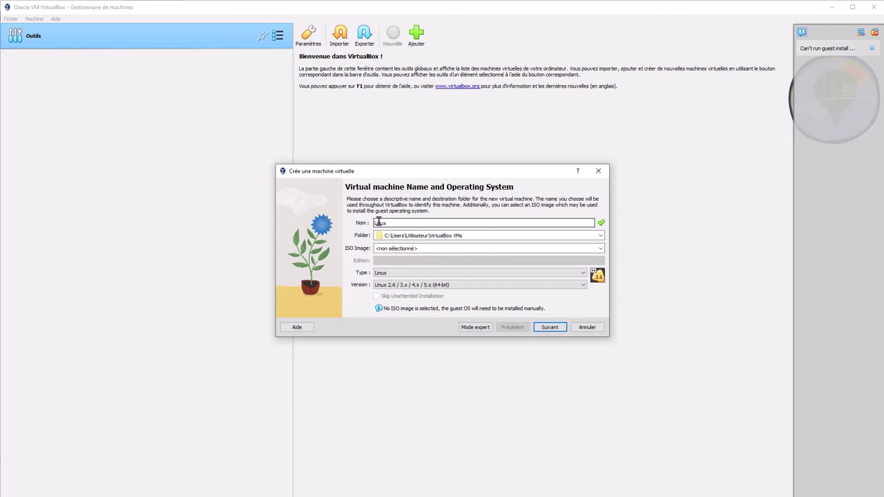
text( Mint)
key(BackSpace)
key(BackSpace)
key(BackSpace)
key(BackSpace)
text(Linux )
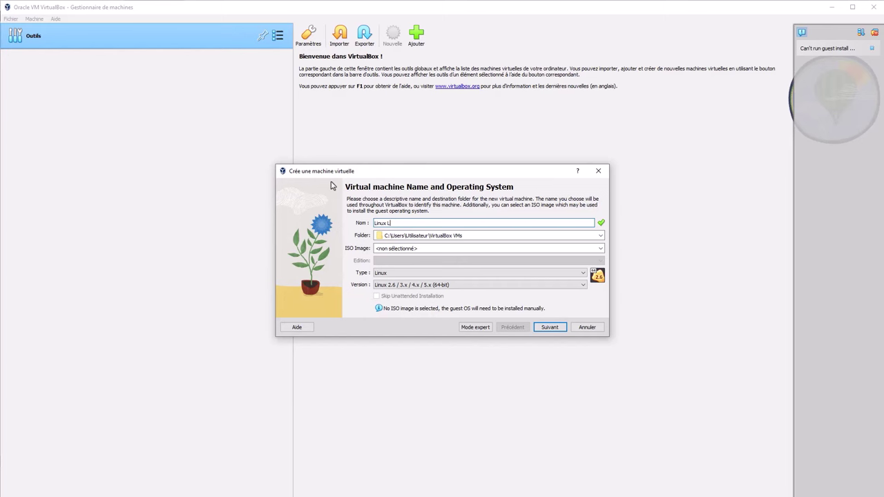
text(Mint)
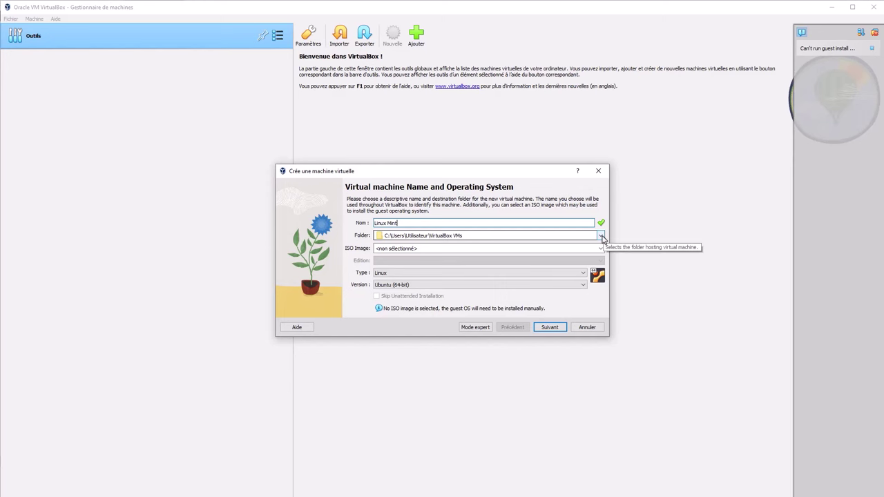
Store it in a new Linux_Mint_VirtualBox folder and select the linuxmint-21.3-cinnamon-64bit ISO.
click(602, 237)
click(397, 247)
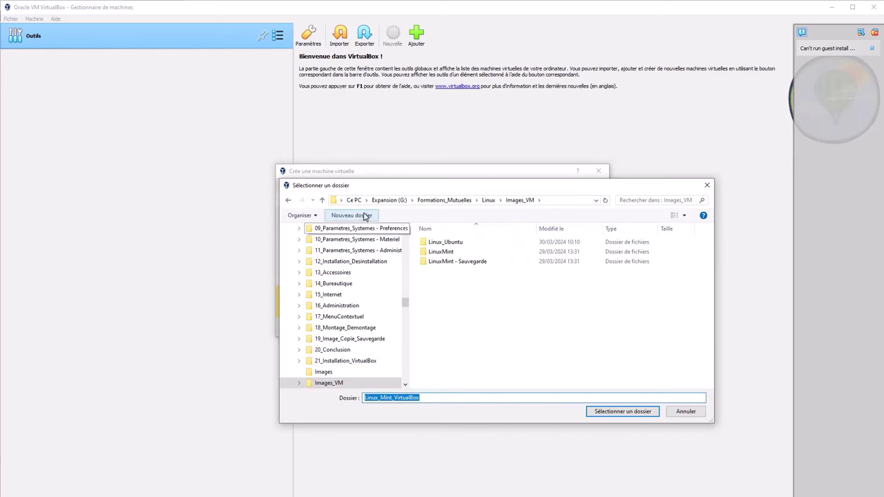
click(352, 214)
text(Linux_Mint_VirtualBox)
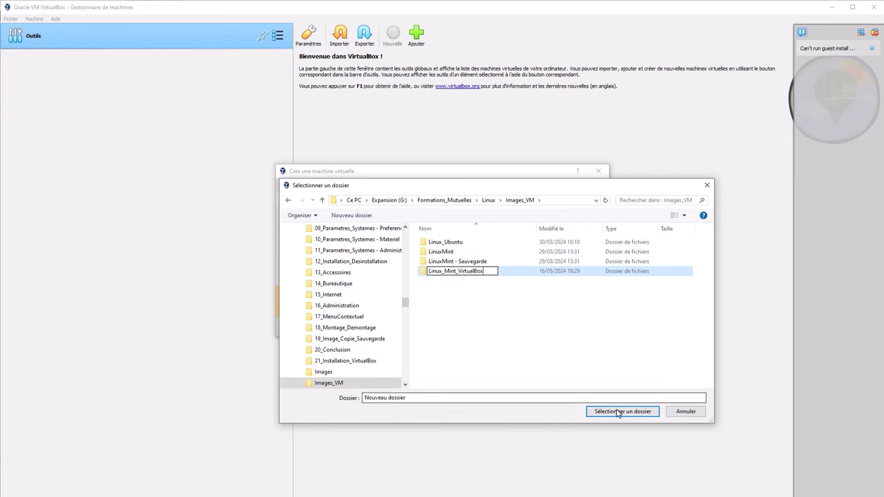
key(Return)
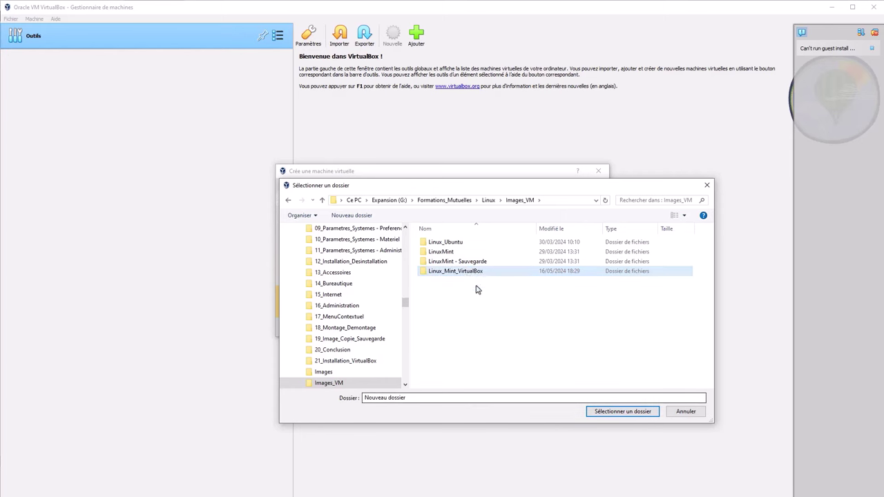
click(619, 411)
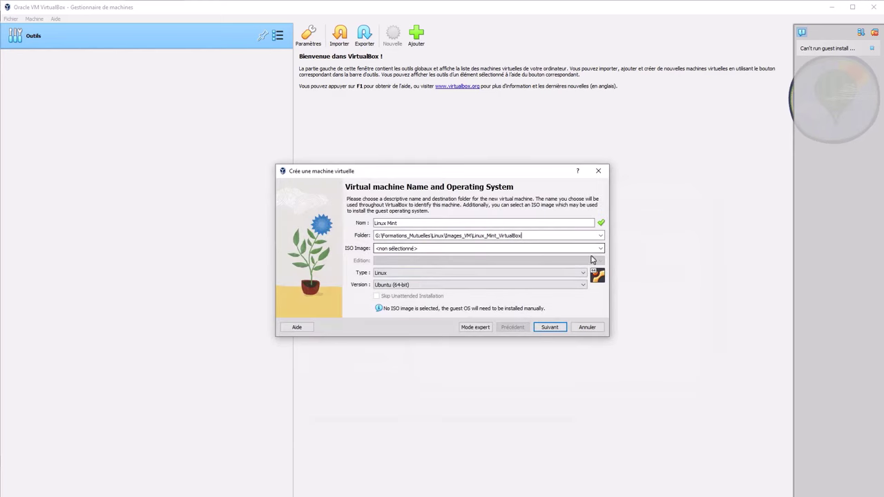
click(501, 247)
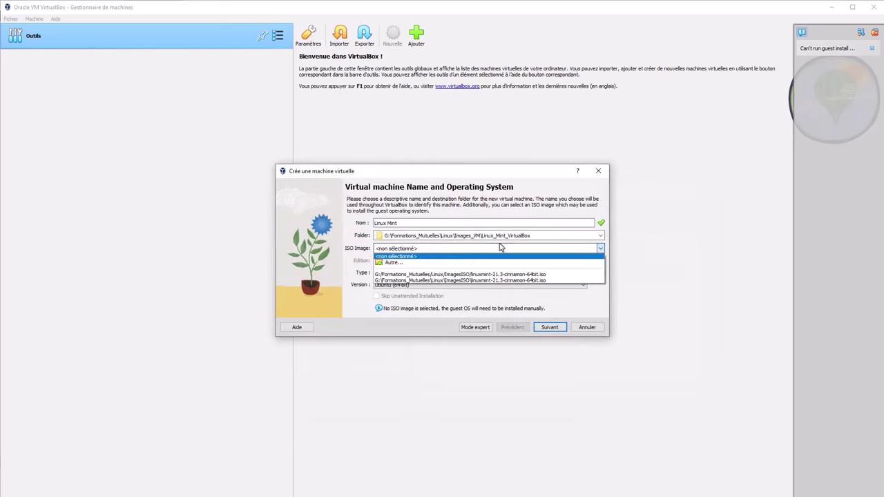
click(487, 276)
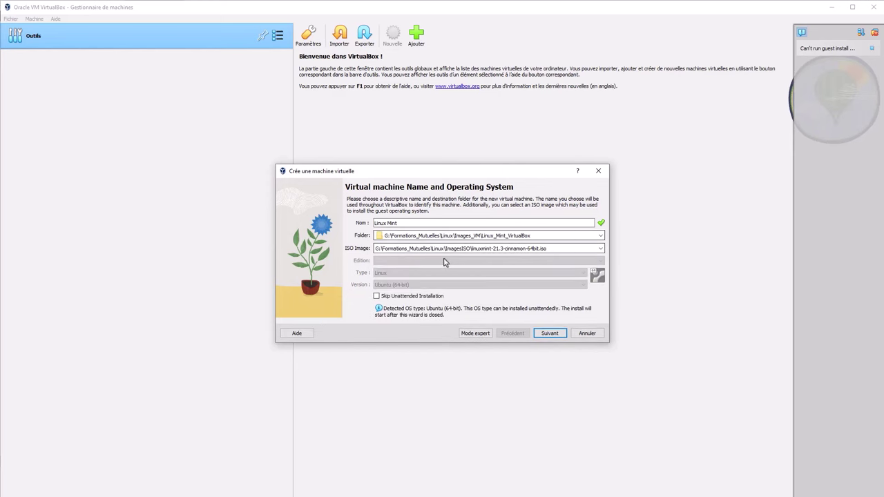
Enable Guest Additions for the unattended install and shorten the hostname to Linux.
click(557, 334)
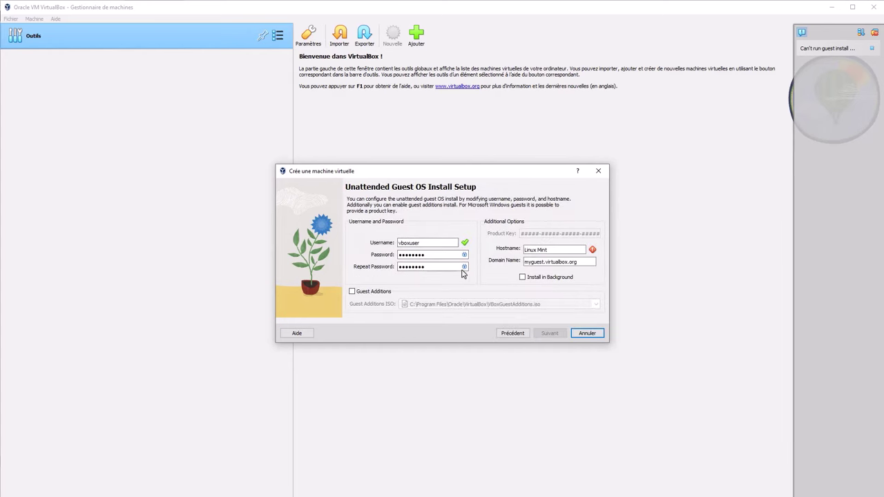
click(352, 292)
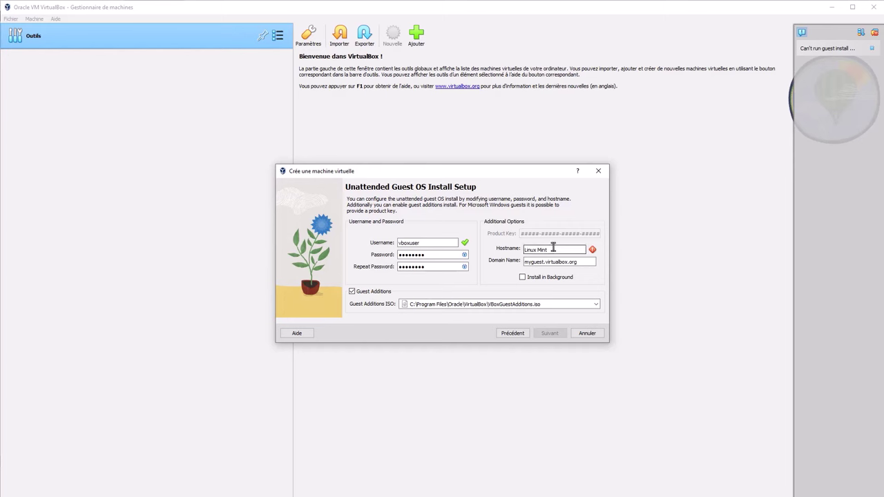
key(BackSpace)
key(BackSpace)
key(BackSpace)
key(BackSpace)
key(BackSpace)
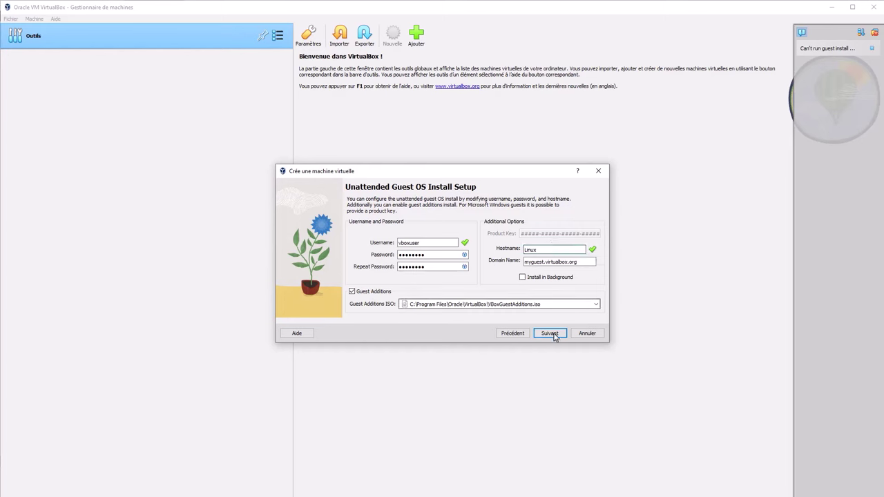
Give the VM 8192 MB memory, 2 processors and a 25 GB disk, then create it.
click(549, 333)
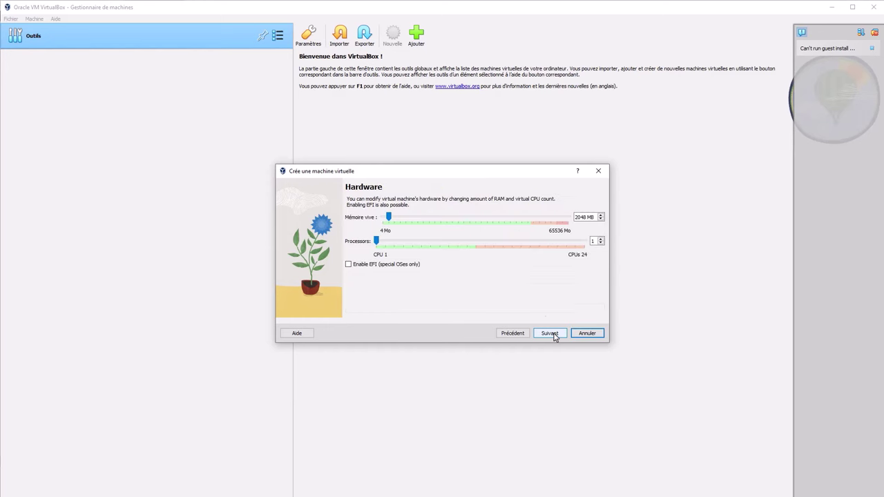
drag(390, 220, 385, 241)
click(550, 333)
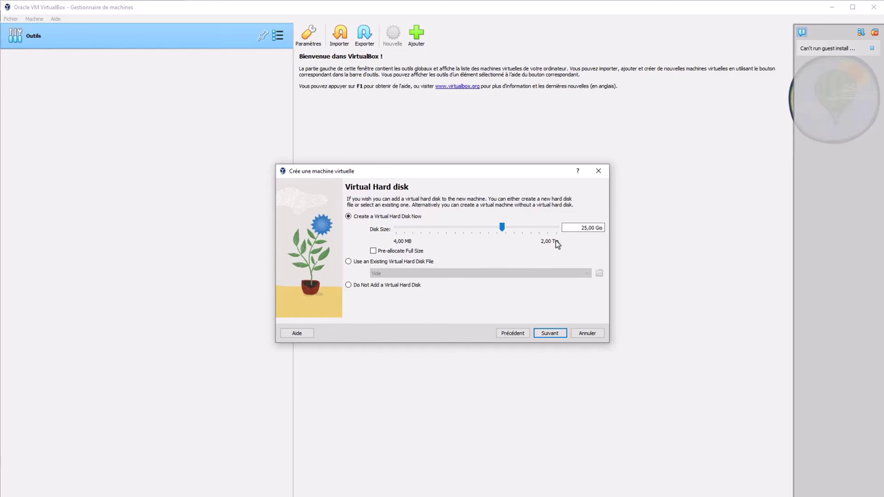
click(549, 334)
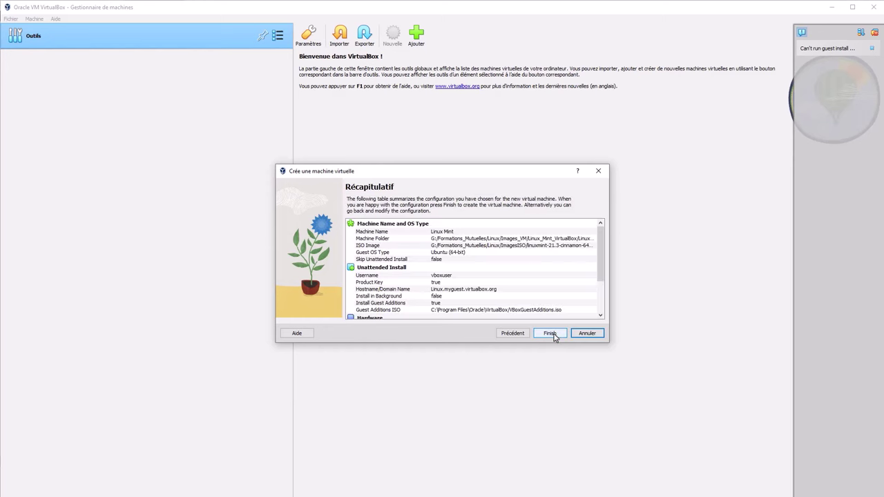
scroll(598, 238, down, 2)
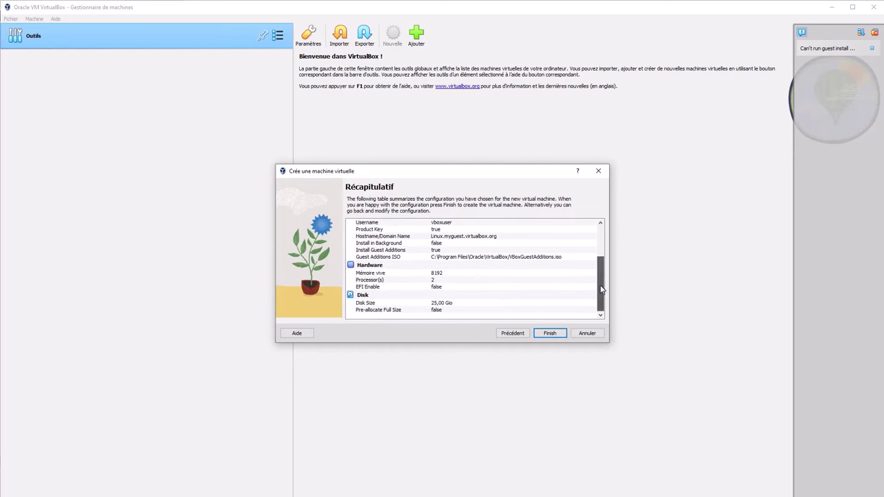
click(551, 334)
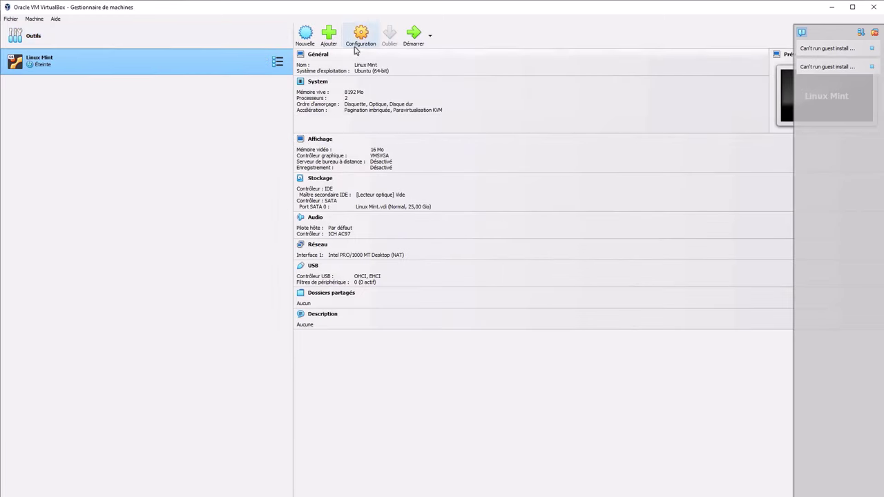
Insert linuxmint-21.3-cinnamon-64bit.iso into the empty IDE optical drive and save the settings.
click(360, 36)
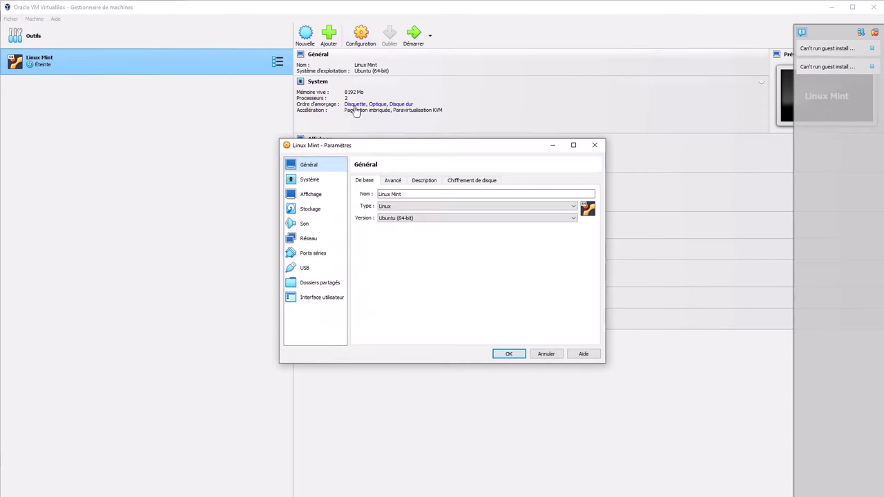
click(311, 209)
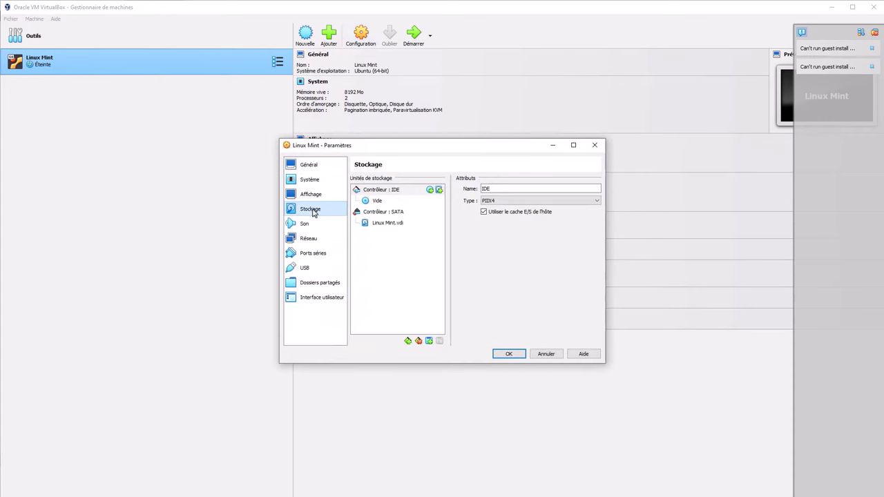
click(382, 203)
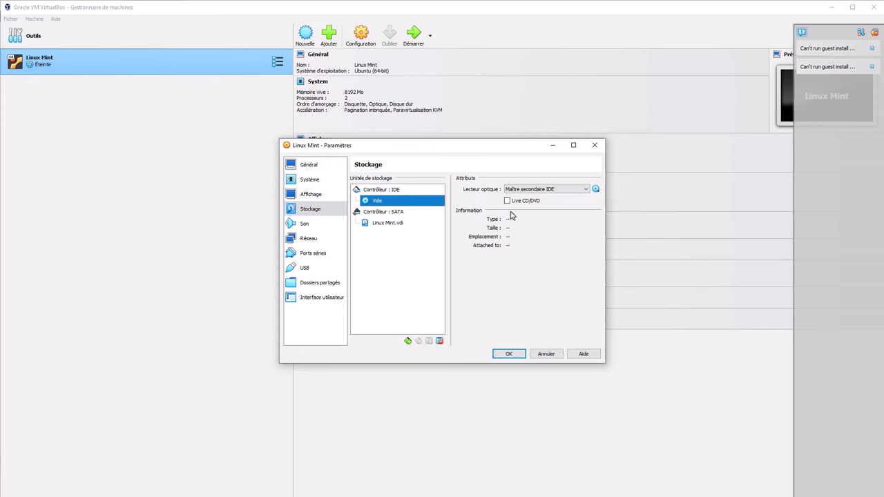
click(595, 189)
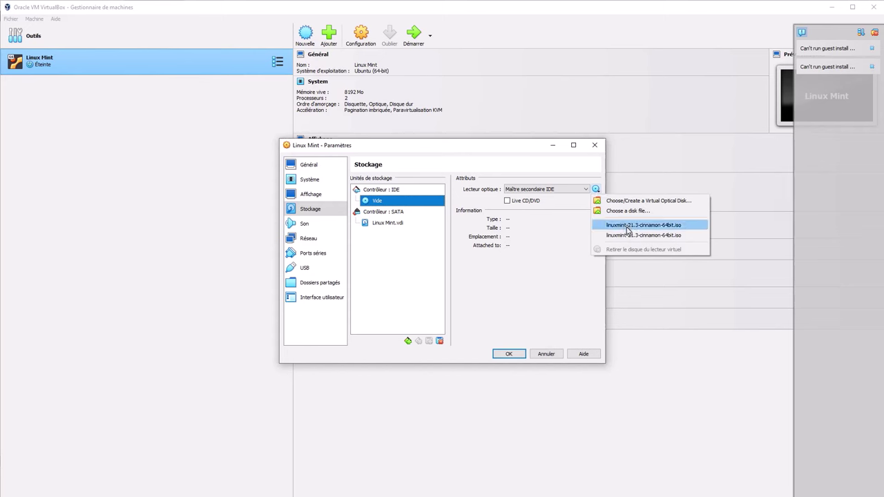
click(626, 226)
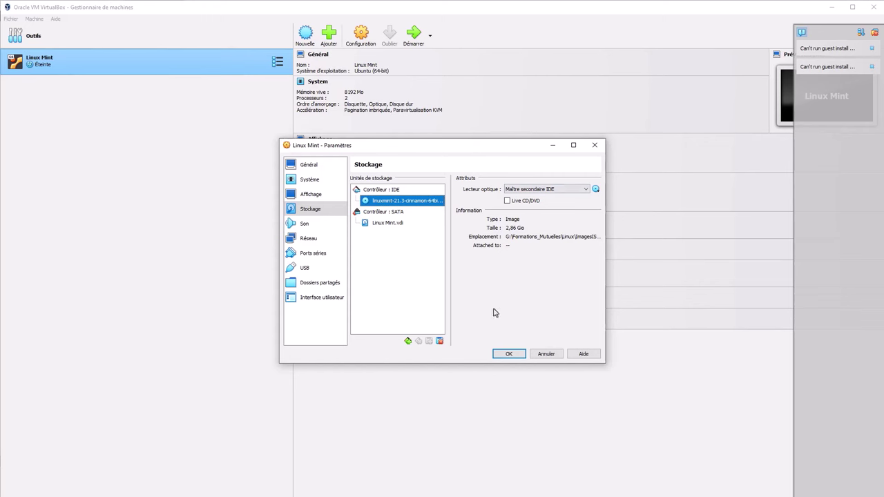
click(508, 354)
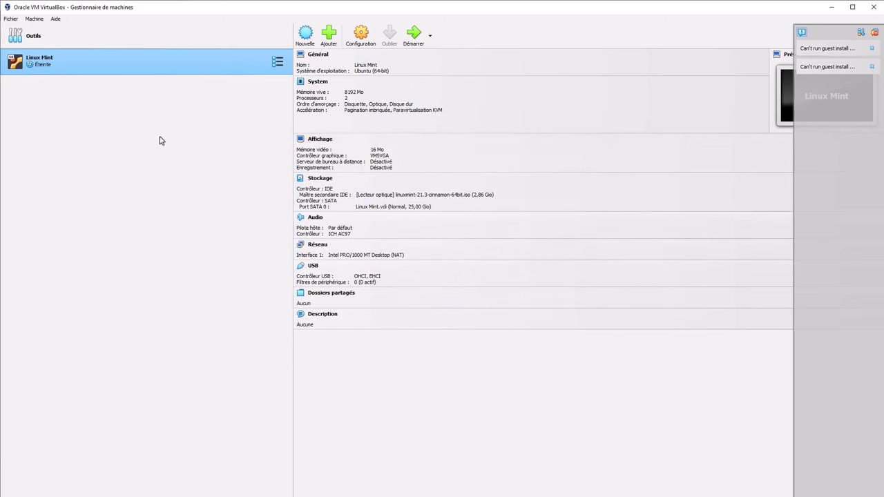
Power on the Linux Mint VM, maximize its window, and boot 'Start Linux Mint'.
click(414, 35)
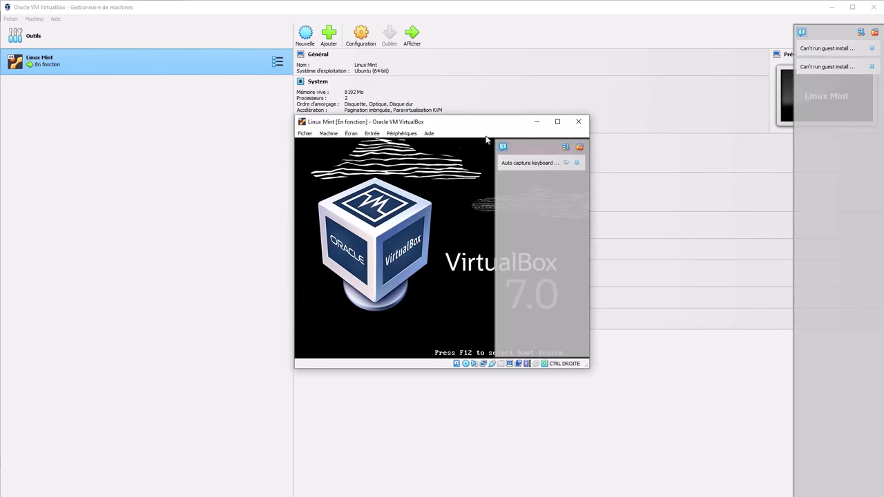
click(558, 122)
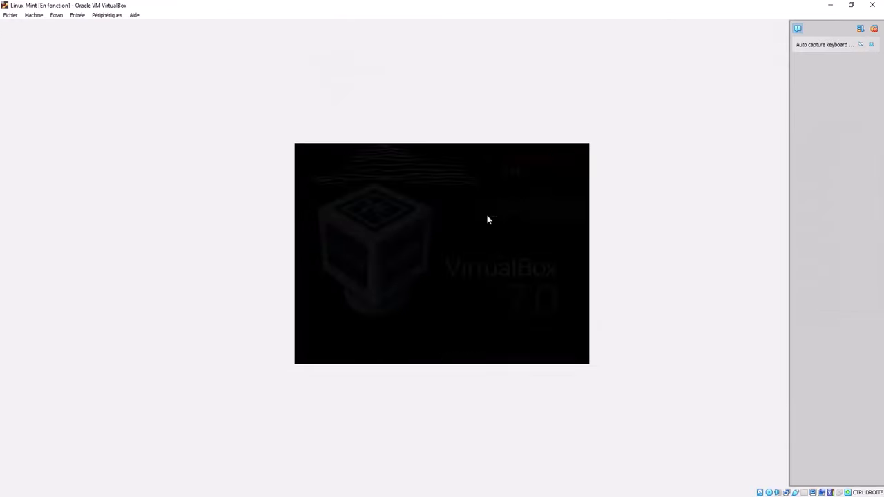
key(Down)
key(Up)
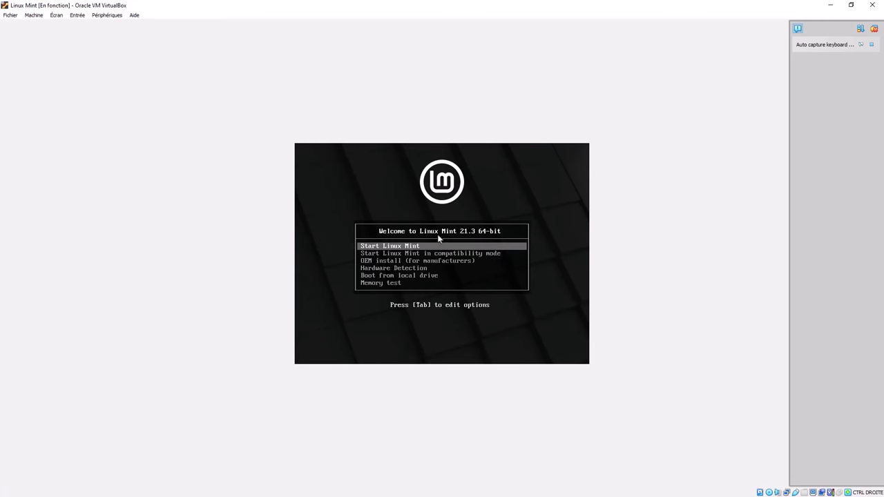
key(Return)
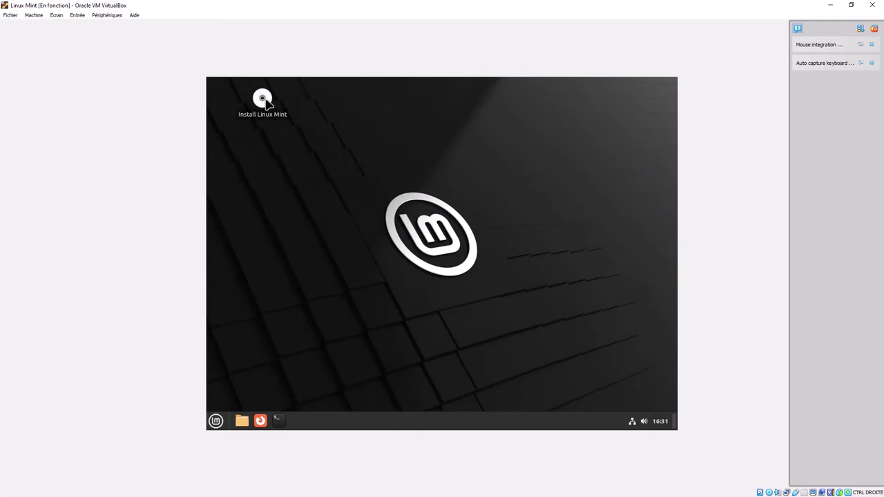
Start the Linux Mint installer in Français, keep the French keyboard layout and skip the multimedia codecs.
double_click(266, 101)
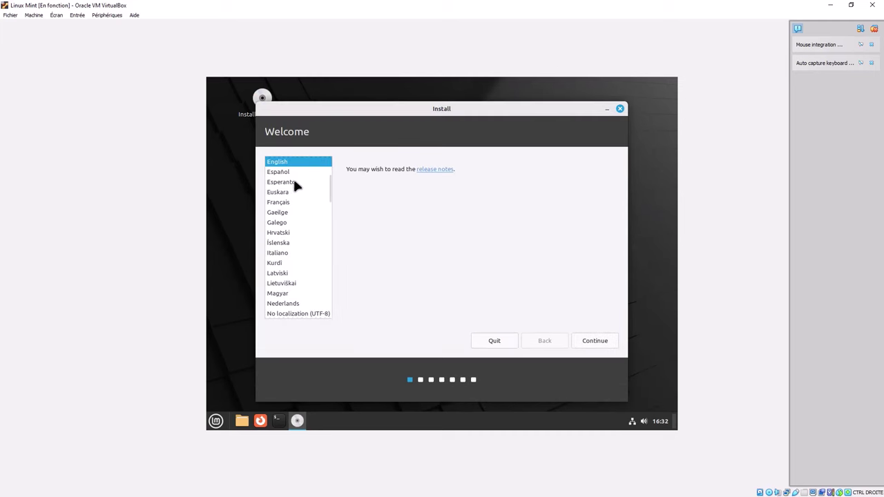
click(286, 203)
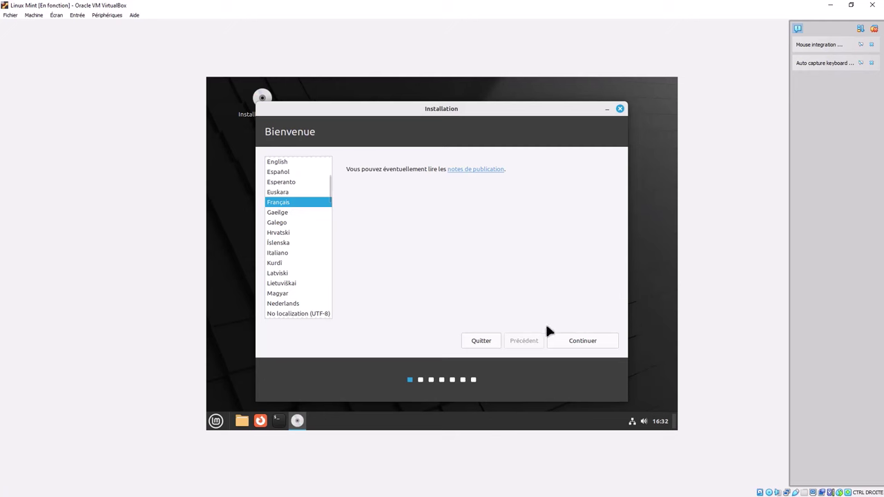
click(579, 341)
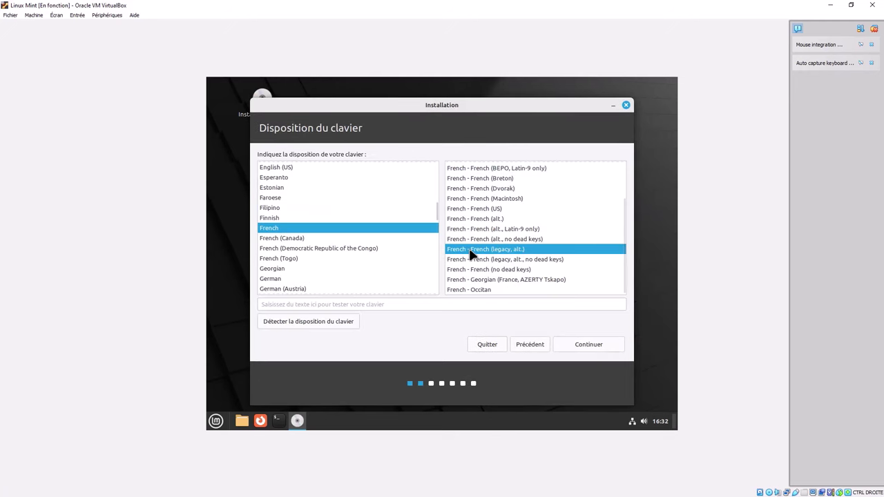
click(588, 347)
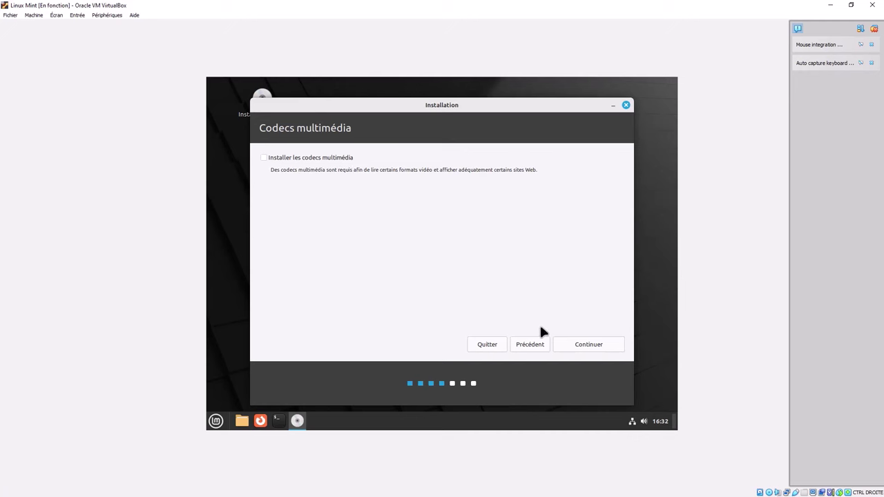
click(588, 342)
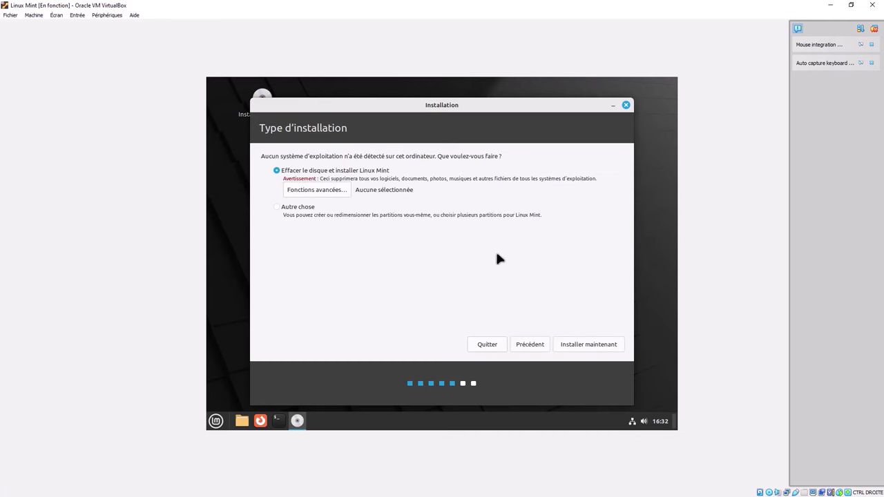
Erase the disk to install Linux Mint and confirm writing the sda partition changes.
click(587, 344)
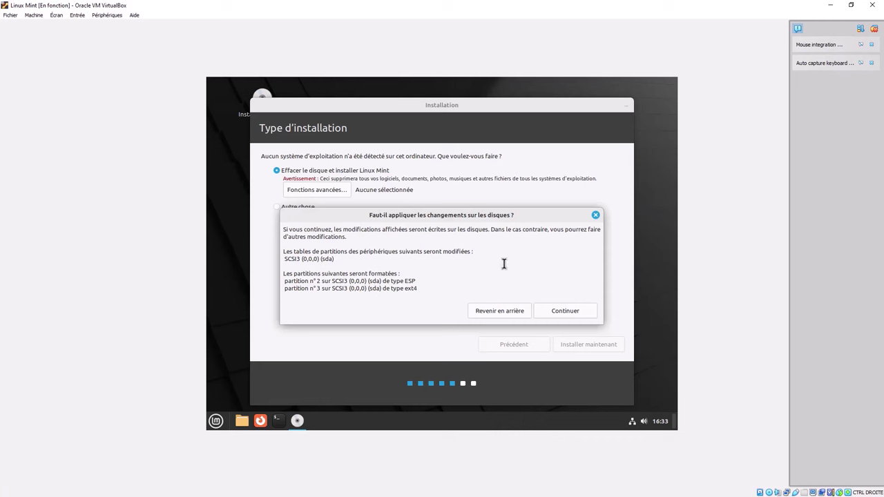
drag(323, 259, 328, 259)
click(566, 311)
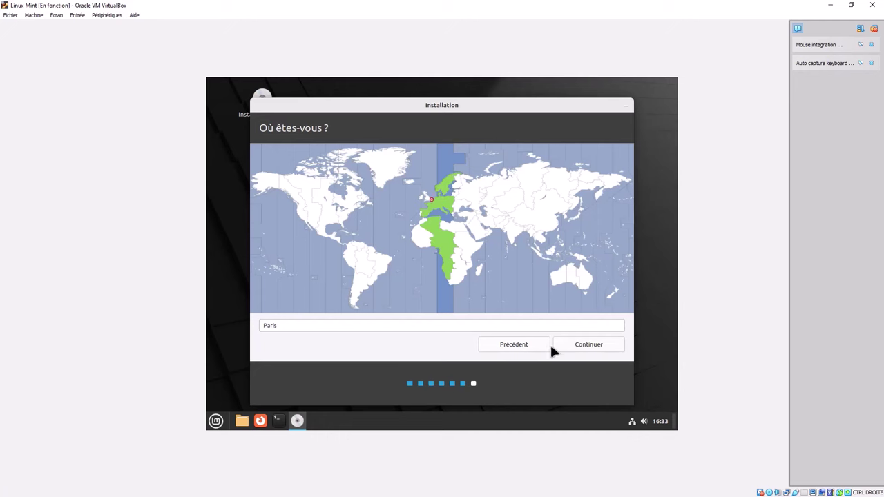
Keep Paris as the location and enter the name formation, giving computer formation-VirtualBox.
click(582, 347)
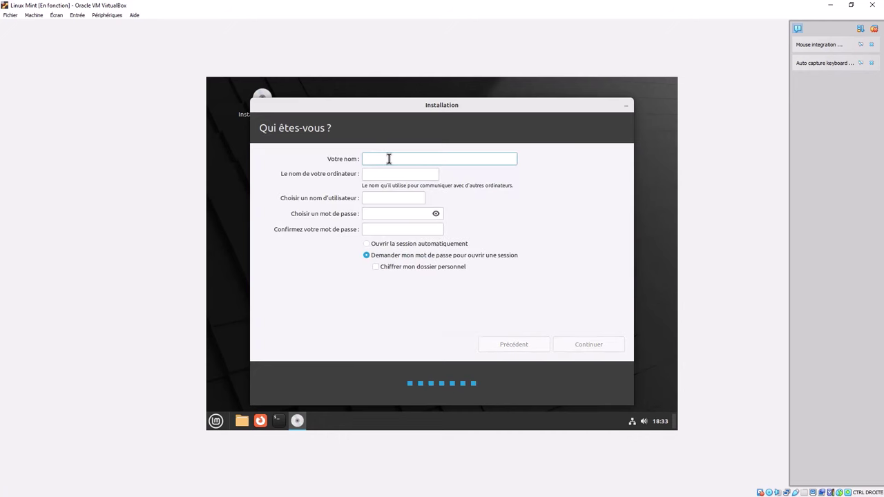
text(formation)
click(392, 213)
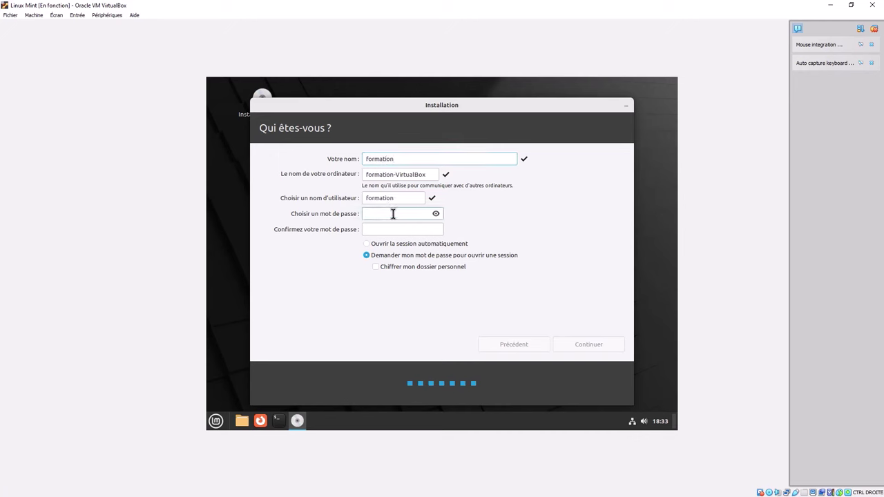
Enter and confirm the account password, choose automatic login, and submit the account page.
text(formation)
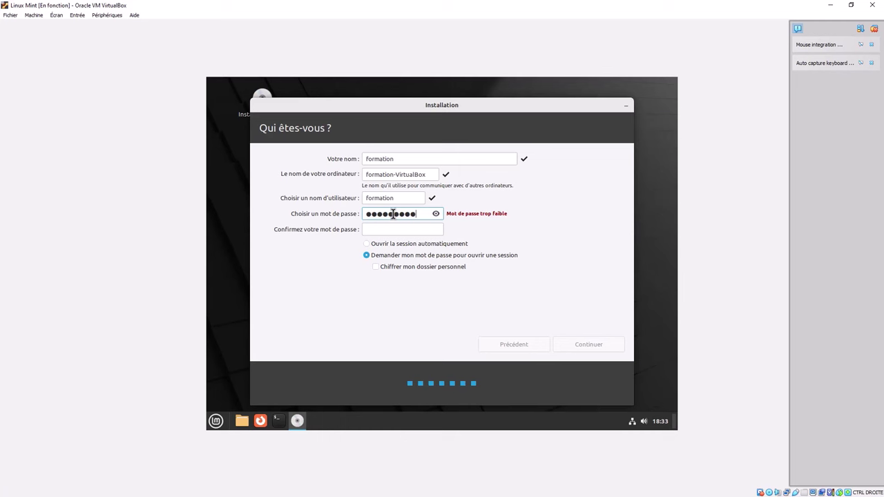
click(382, 231)
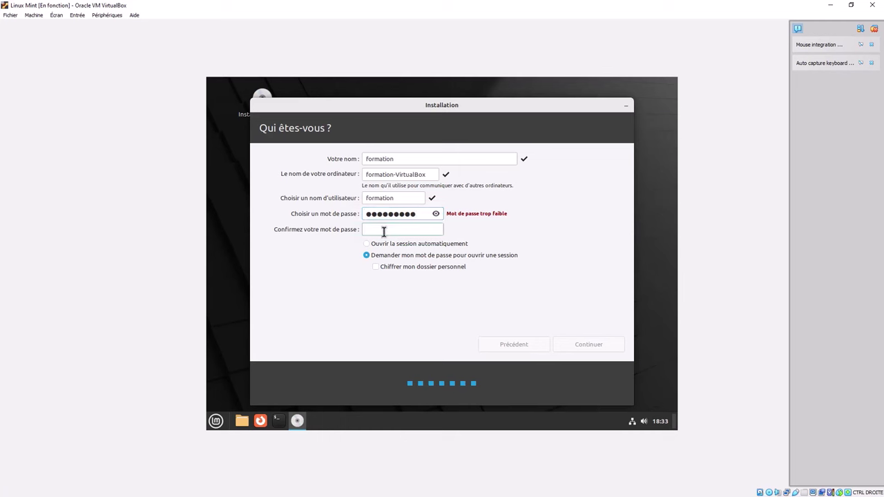
text(formation)
click(371, 244)
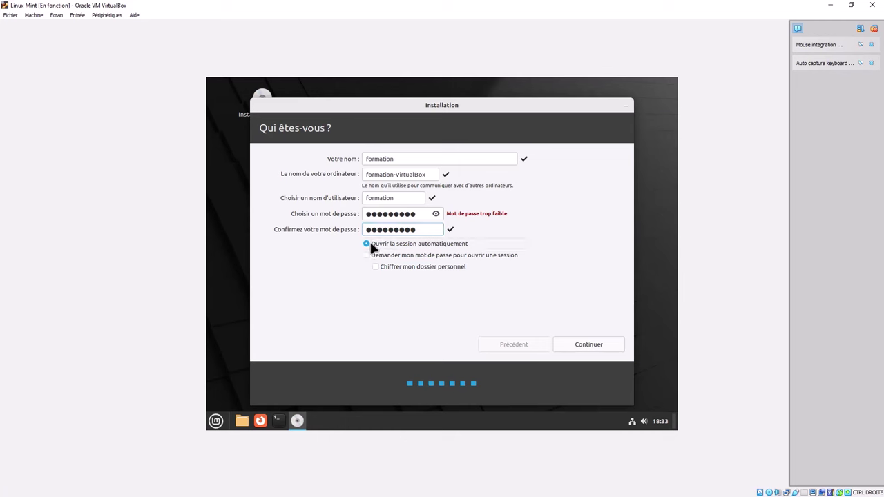
click(592, 348)
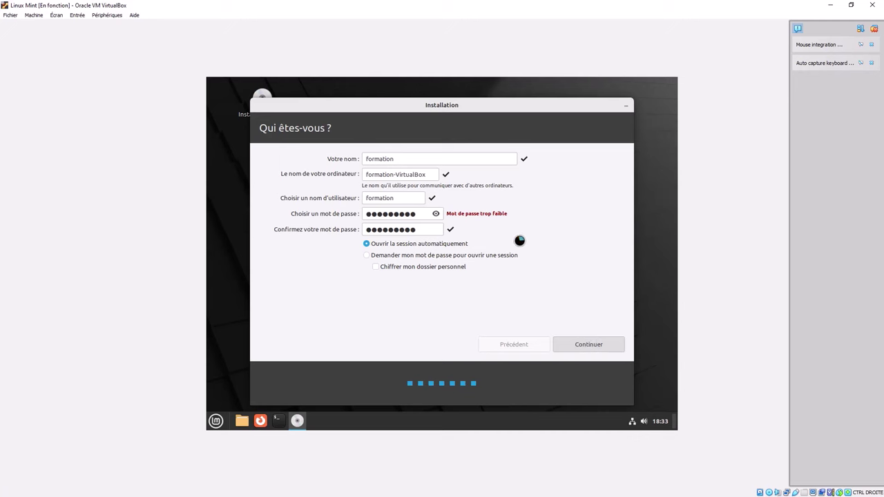